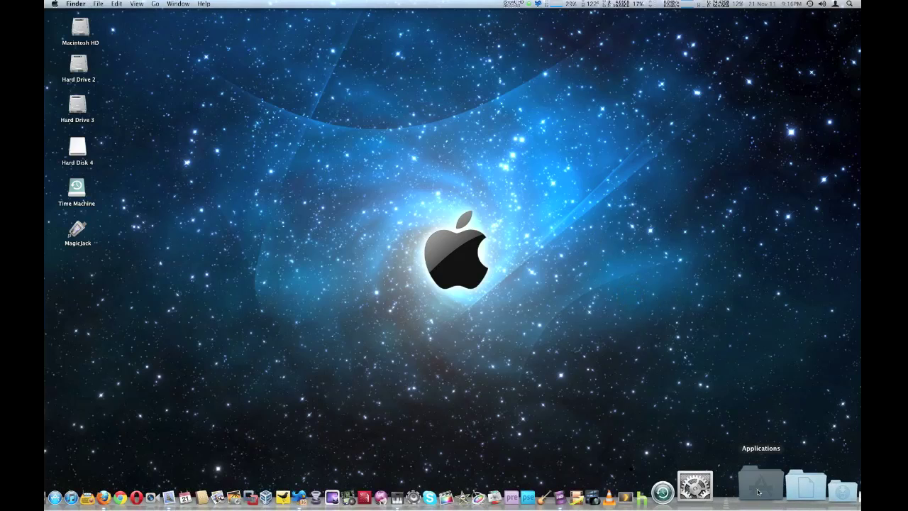
Step: Launch TmpDisk from the Applications stack and show its menu-bar list of disk commands
{"action": "scroll", "coordinate": [576, 318], "scroll_direction": "down", "scroll_amount": 10}
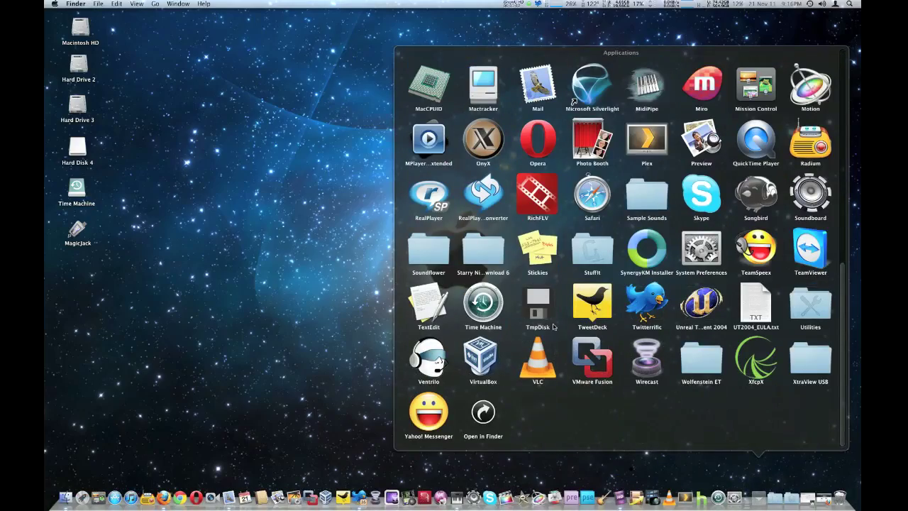
{"action": "left_click", "coordinate": [537, 308]}
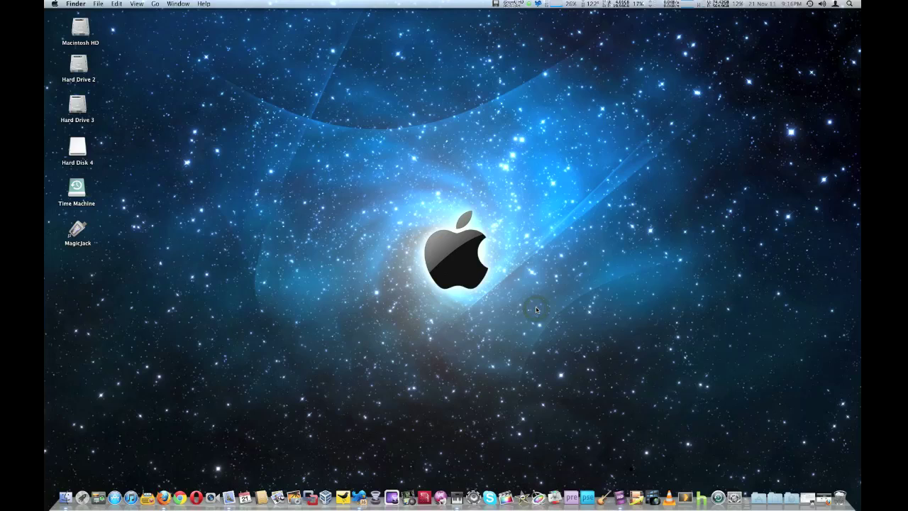
{"action": "left_click", "coordinate": [495, 4]}
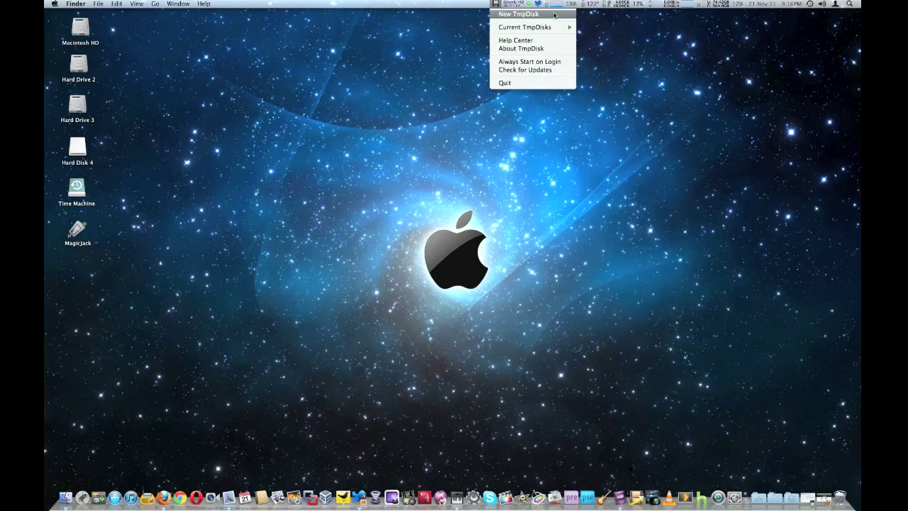
{"action": "mouse_move", "coordinate": [547, 30]}
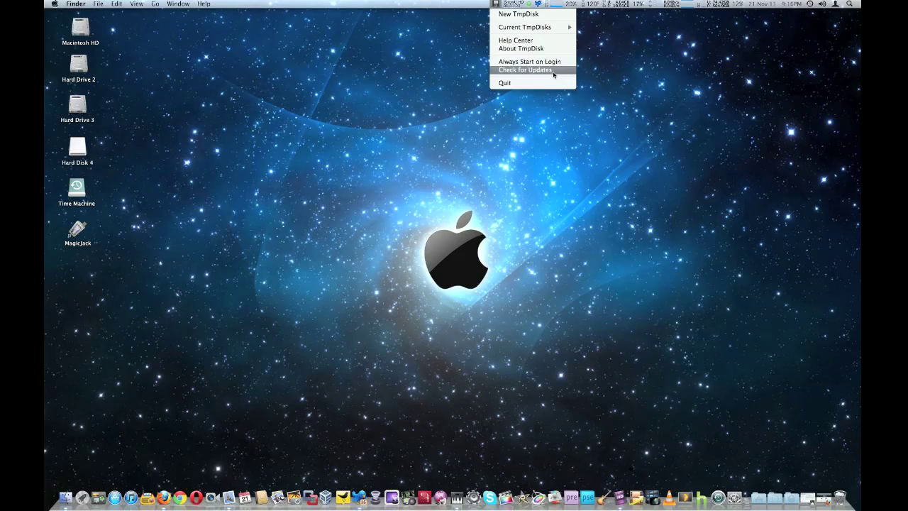
Step: Start a new 16MB TmpDisk and enter 'Hard Disk 5' as its disk name
{"action": "left_click", "coordinate": [533, 15]}
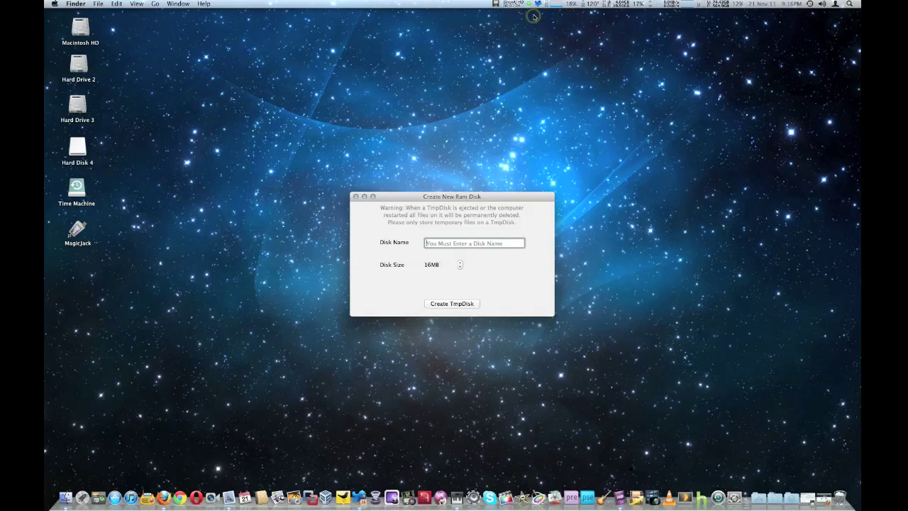
{"action": "left_click_drag", "start_coordinate": [503, 196], "coordinate": [522, 179]}
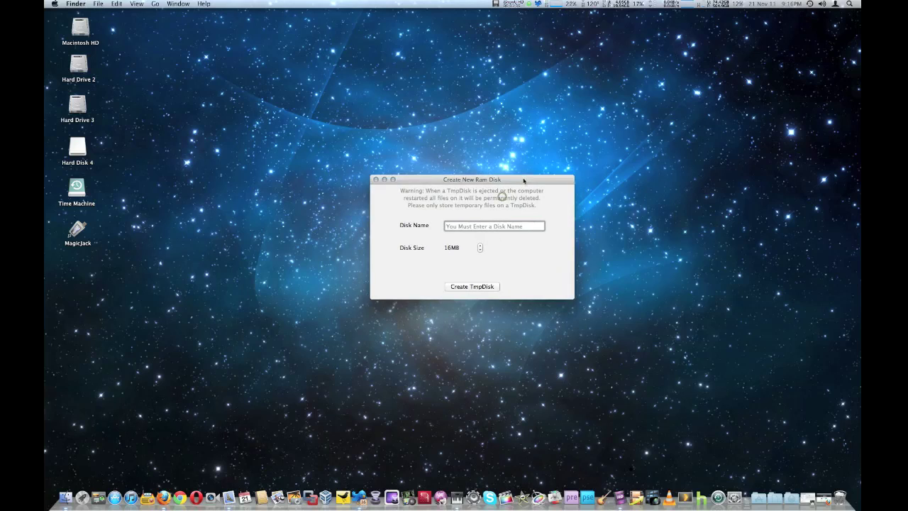
{"action": "left_click", "coordinate": [523, 226]}
{"action": "type", "text": "Hard Disk 5"}
Step: Create Hard Disk 5, move its icon below the other drives, and confirm its window is empty
{"action": "left_click", "coordinate": [471, 287]}
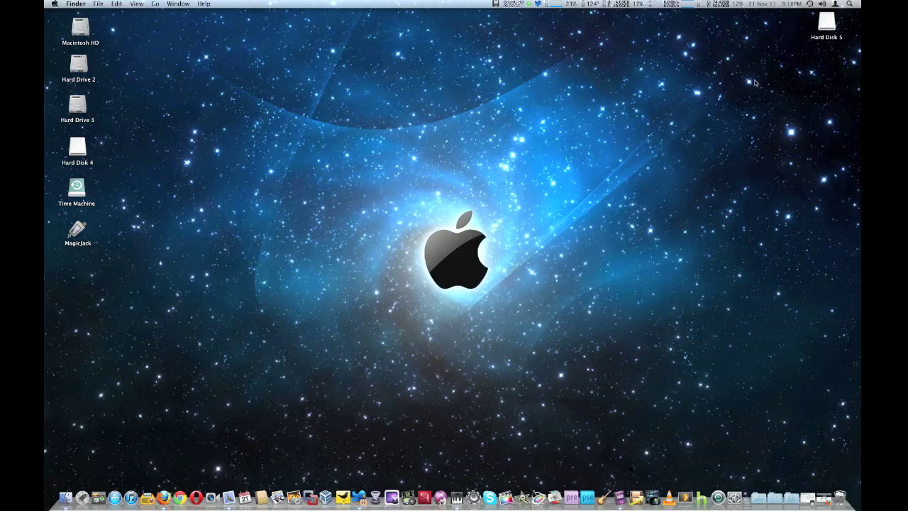
{"action": "left_click_drag", "start_coordinate": [824, 26], "coordinate": [77, 277]}
{"action": "left_click", "coordinate": [135, 276]}
{"action": "double_click", "coordinate": [78, 277]}
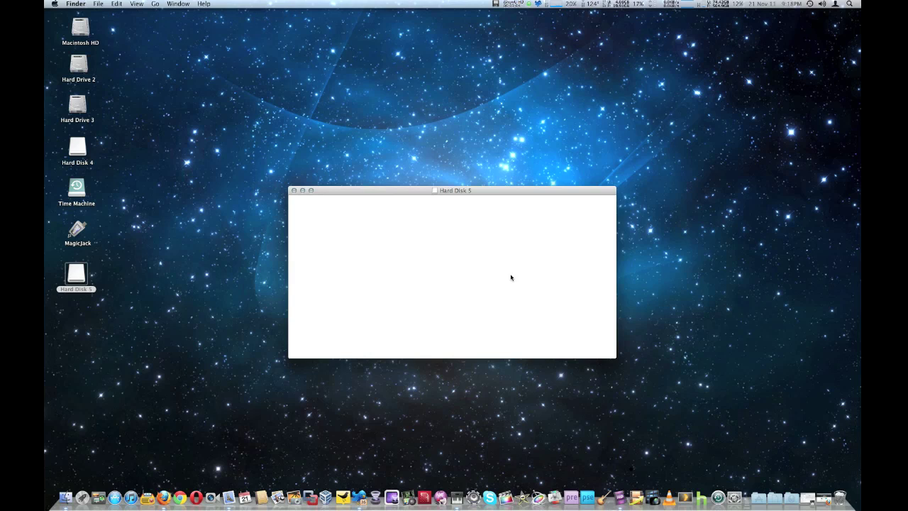
{"action": "left_click", "coordinate": [293, 190]}
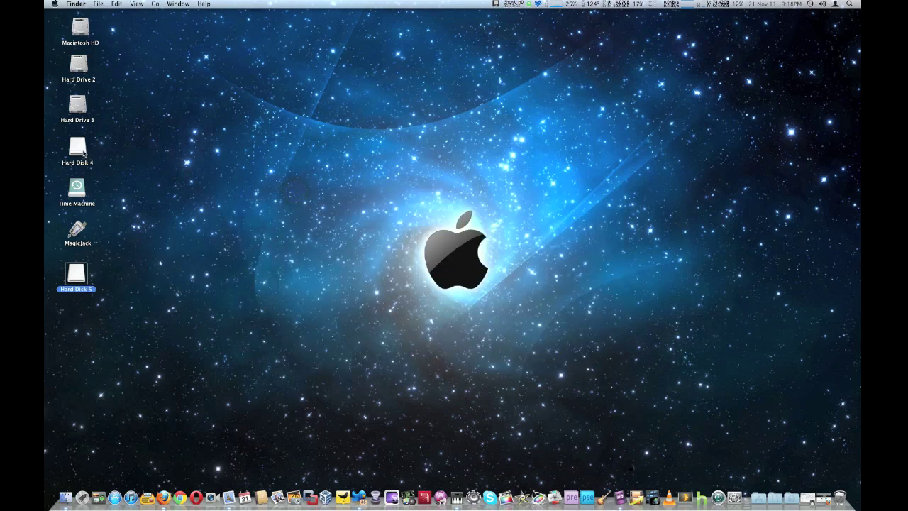
Step: Open Hard Disk 4 and open Voiceover.wav with QuickTime Player
{"action": "double_click", "coordinate": [80, 151]}
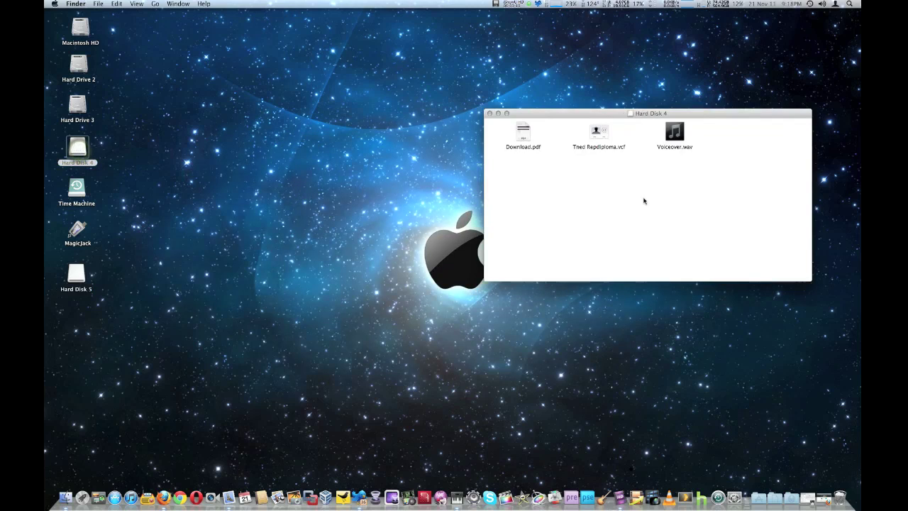
{"action": "left_click_drag", "start_coordinate": [719, 116], "coordinate": [576, 154]}
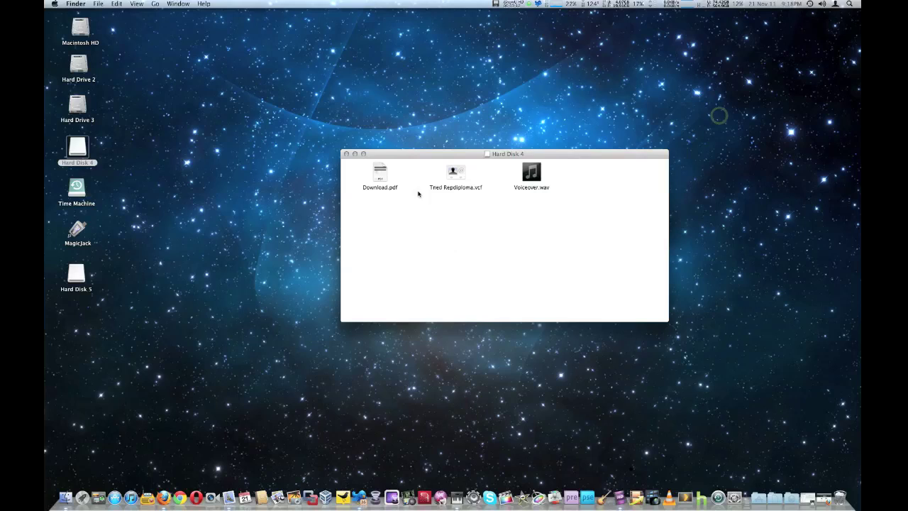
{"action": "left_click", "coordinate": [378, 174]}
{"action": "key", "text": "Right"}
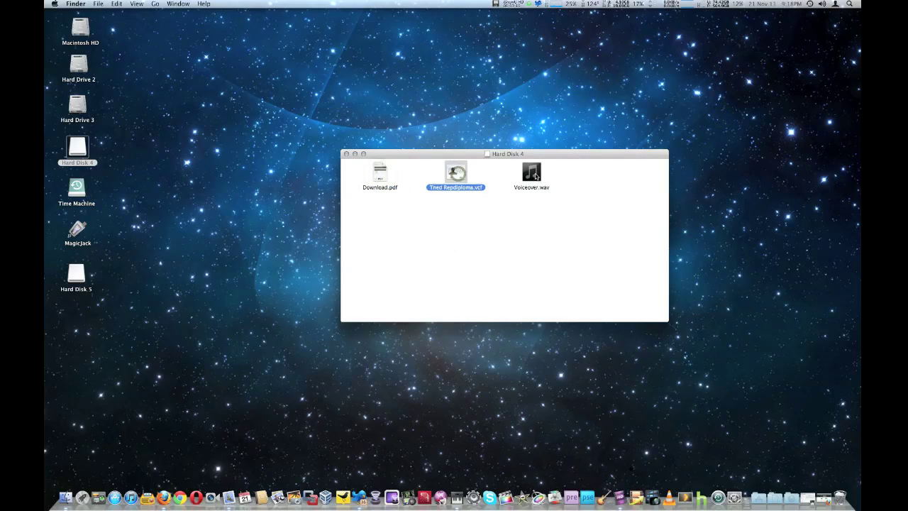
{"action": "key", "text": "Right"}
{"action": "right_click", "coordinate": [533, 171]}
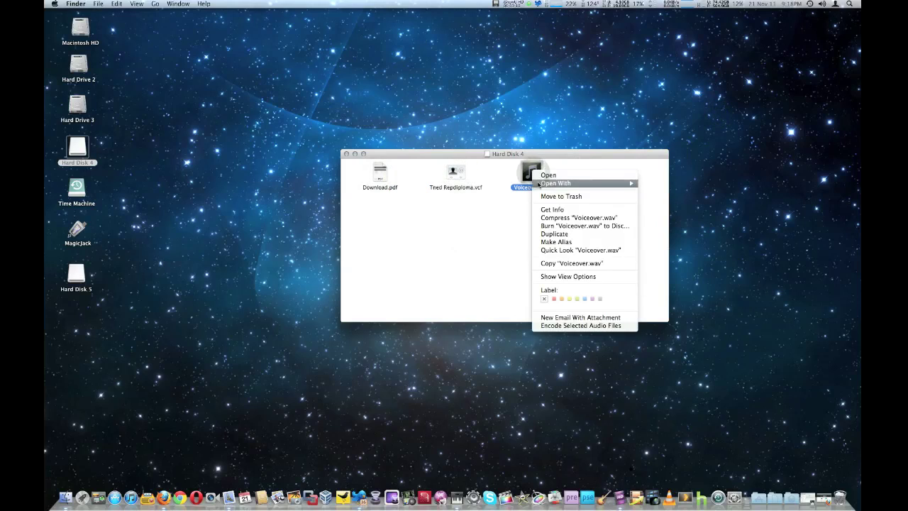
{"action": "mouse_move", "coordinate": [546, 186]}
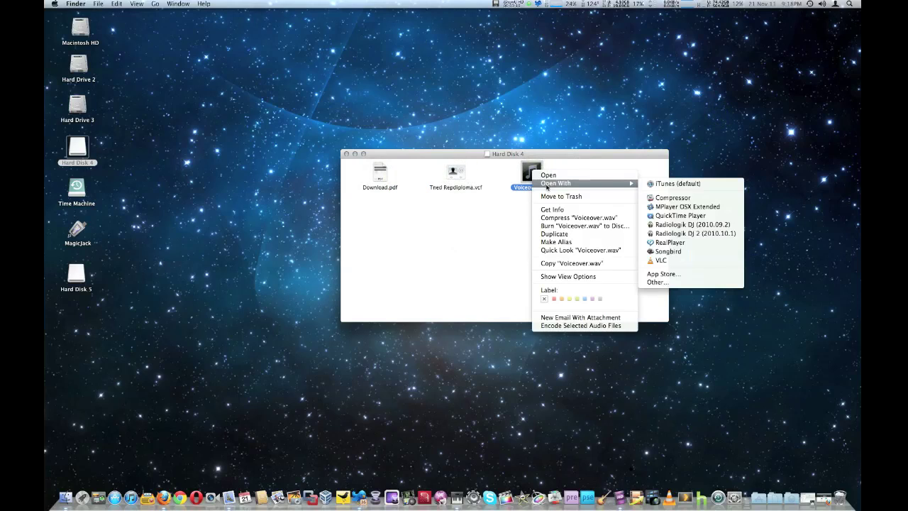
{"action": "left_click", "coordinate": [674, 215]}
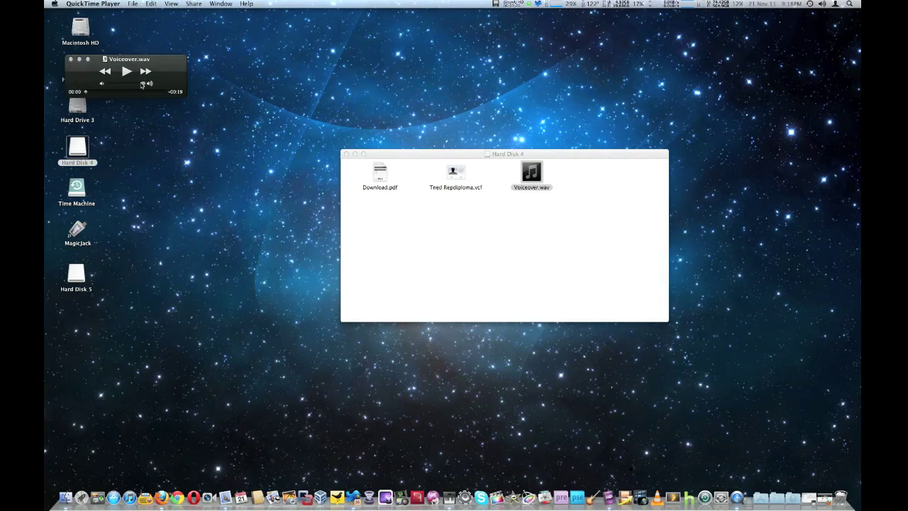
Step: Play part of the voiceover at lower volume, pause it, and quit QuickTime Player
{"action": "left_click_drag", "start_coordinate": [143, 84], "coordinate": [134, 84]}
{"action": "left_click", "coordinate": [127, 71]}
{"action": "left_click", "coordinate": [126, 71]}
{"action": "left_click", "coordinate": [93, 4]}
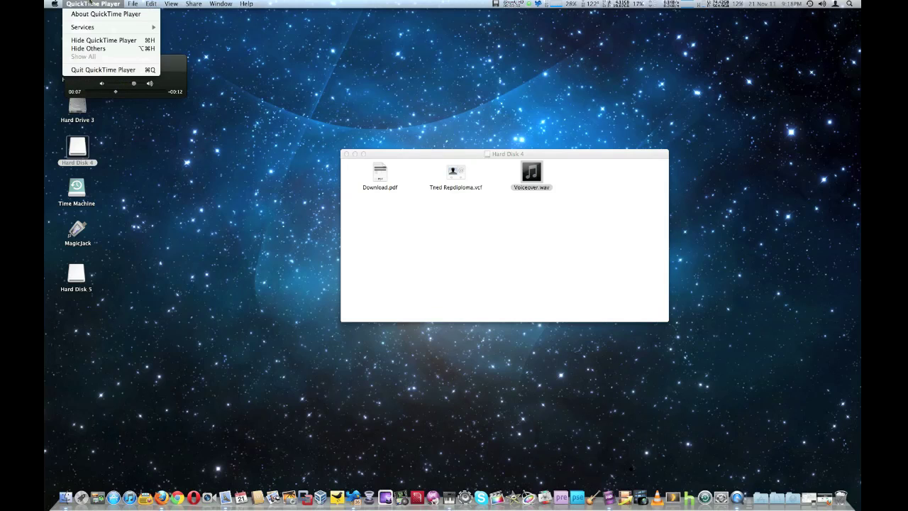
{"action": "left_click", "coordinate": [102, 69]}
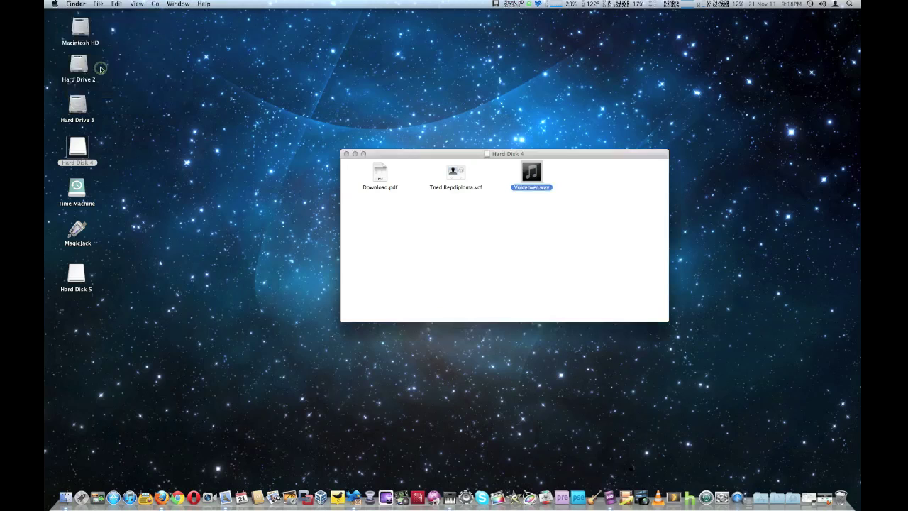
Step: Close the Hard Disk 4 window, then eject Hard Disk 4 from its right-click menu
{"action": "left_click", "coordinate": [507, 266]}
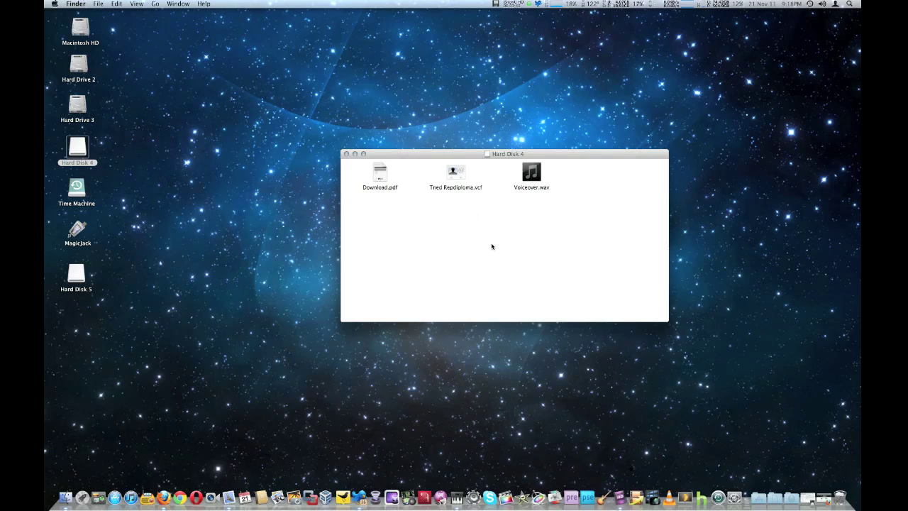
{"action": "left_click", "coordinate": [346, 154]}
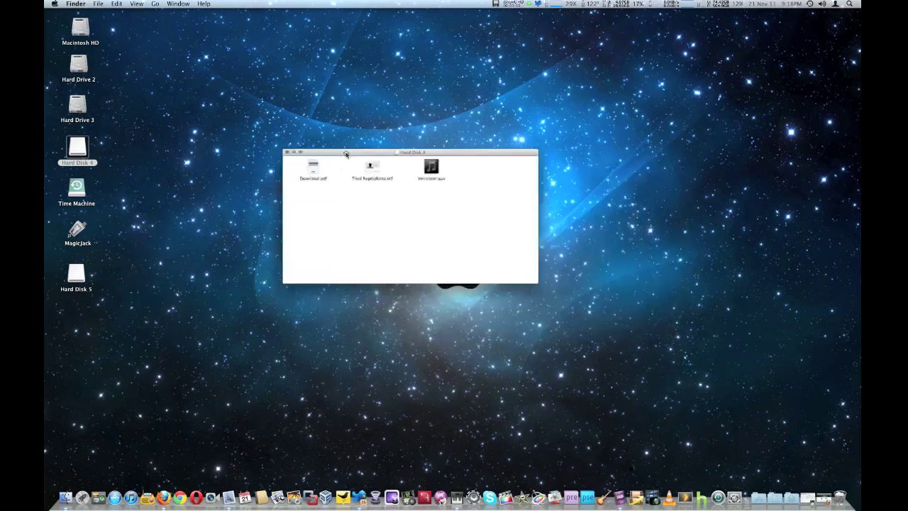
{"action": "right_click", "coordinate": [78, 147]}
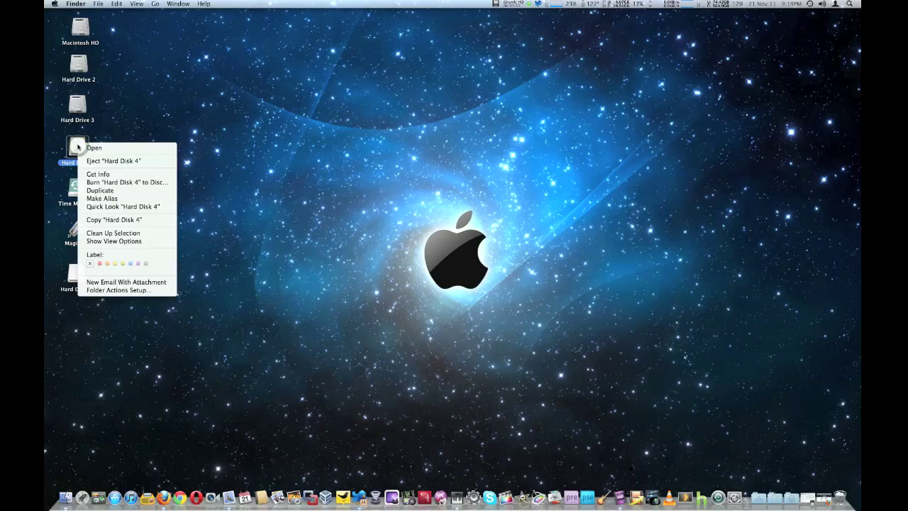
{"action": "left_click", "coordinate": [151, 162]}
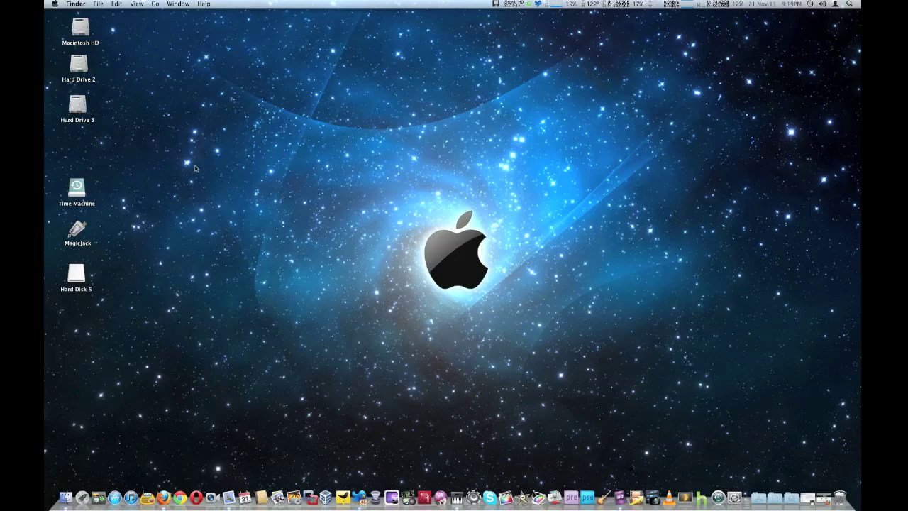
Step: Open and close the Hard Disk 5 window, then eject Hard Disk 5
{"action": "double_click", "coordinate": [74, 278]}
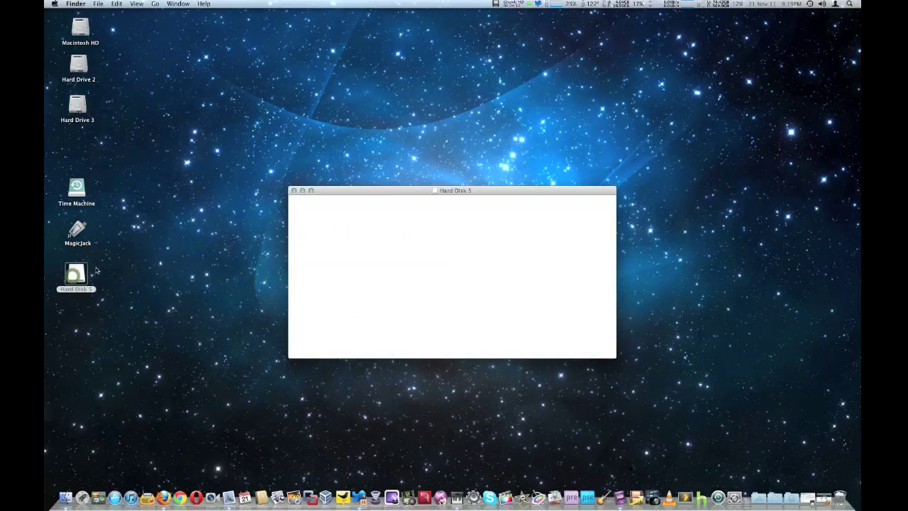
{"action": "left_click", "coordinate": [294, 191]}
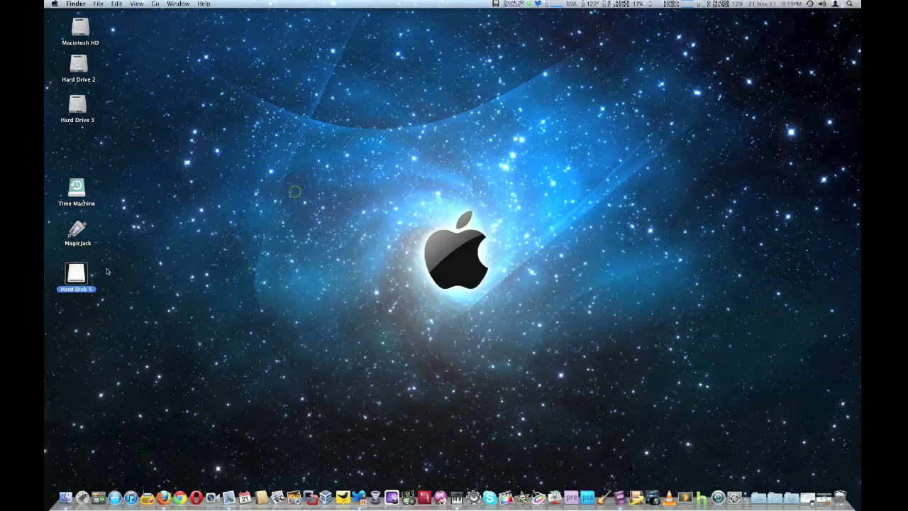
{"action": "right_click", "coordinate": [78, 275]}
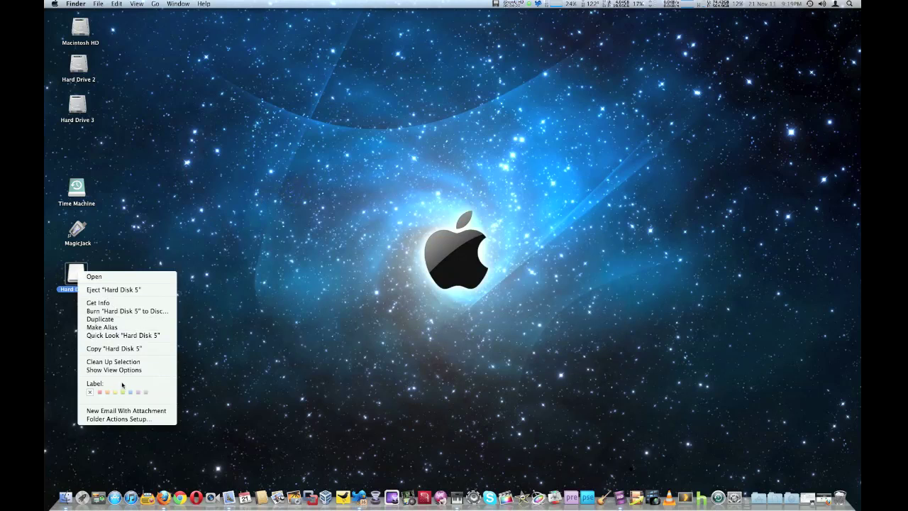
{"action": "left_click", "coordinate": [140, 291]}
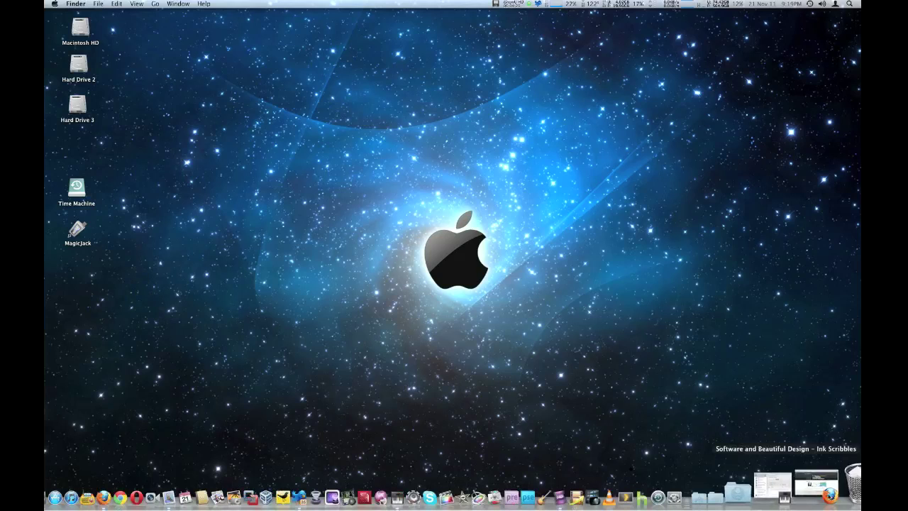
Step: Restore the Ink Scribbles Firefox window and browse the TmpDisk 1.0.1 app page
{"action": "left_click", "coordinate": [813, 485]}
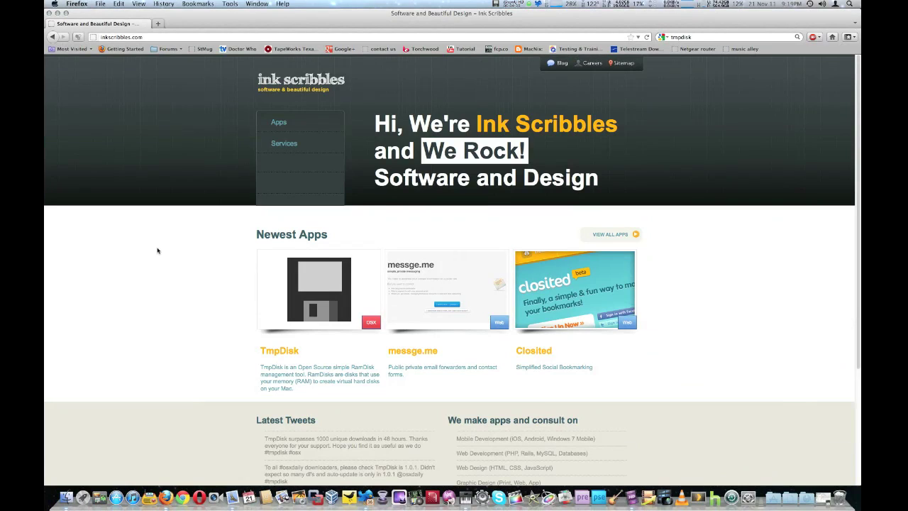
{"action": "left_click", "coordinate": [160, 273]}
{"action": "left_click", "coordinate": [322, 284]}
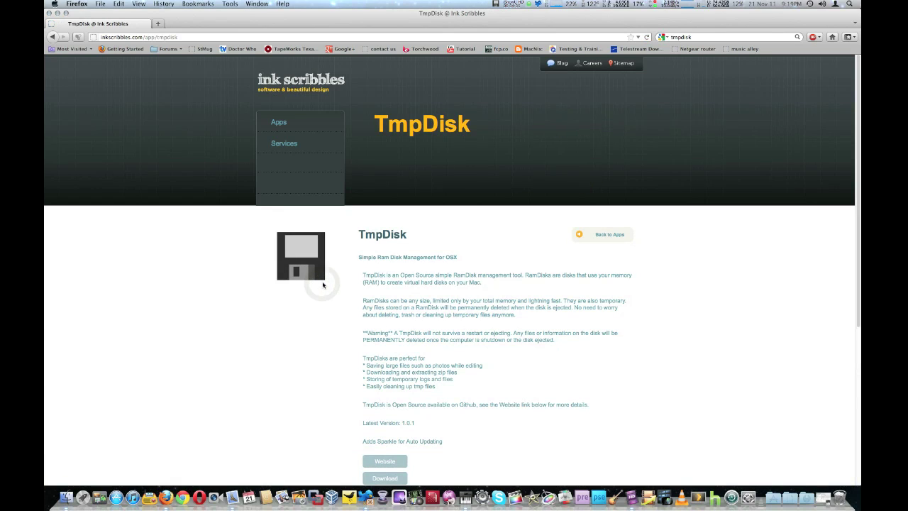
{"action": "scroll", "coordinate": [202, 311], "scroll_direction": "down", "scroll_amount": 3}
{"action": "scroll", "coordinate": [203, 311], "scroll_direction": "down", "scroll_amount": 3}
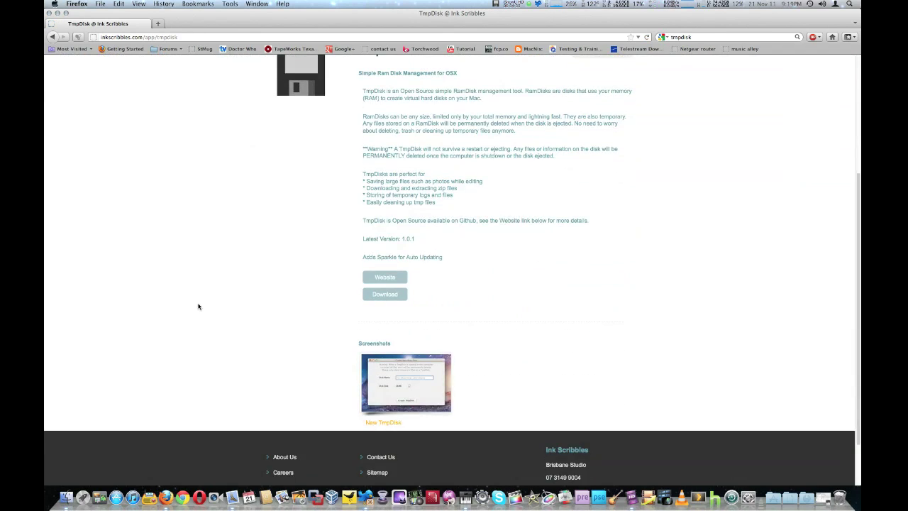
{"action": "scroll", "coordinate": [198, 308], "scroll_direction": "up", "scroll_amount": 4}
{"action": "scroll", "coordinate": [192, 305], "scroll_direction": "down", "scroll_amount": 1}
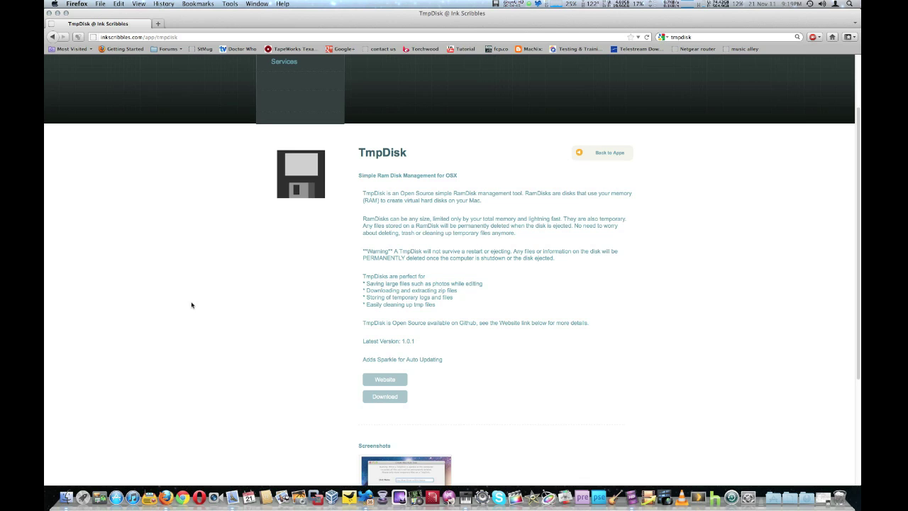
{"action": "scroll", "coordinate": [192, 305], "scroll_direction": "up", "scroll_amount": 1}
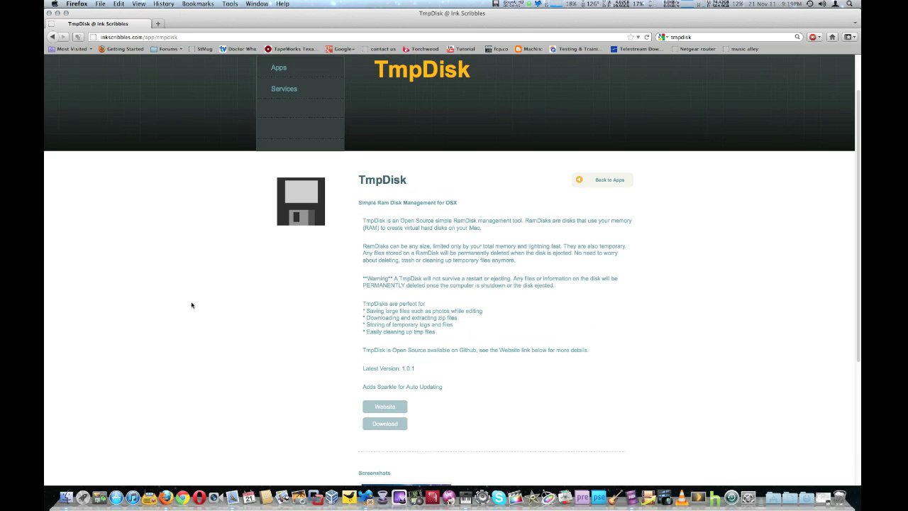
{"action": "scroll", "coordinate": [192, 305], "scroll_direction": "up", "scroll_amount": 2}
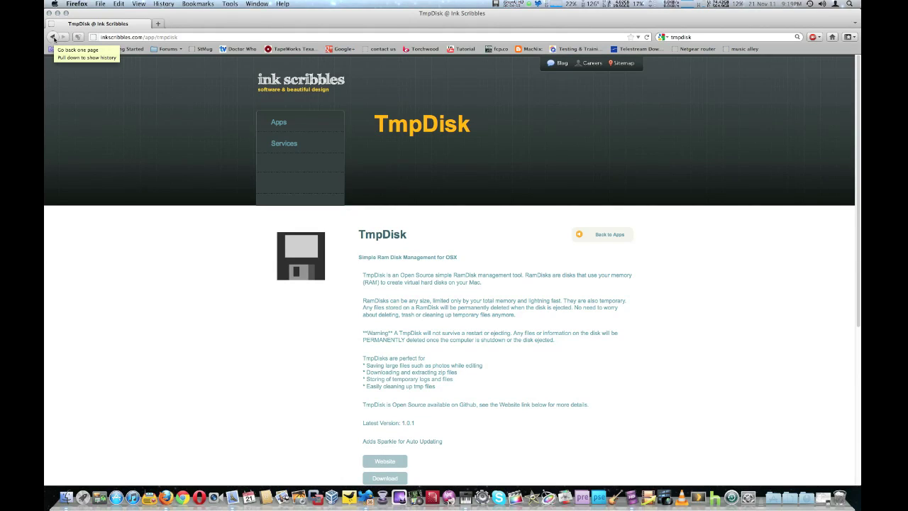
{"action": "key", "text": "super+Tab"}
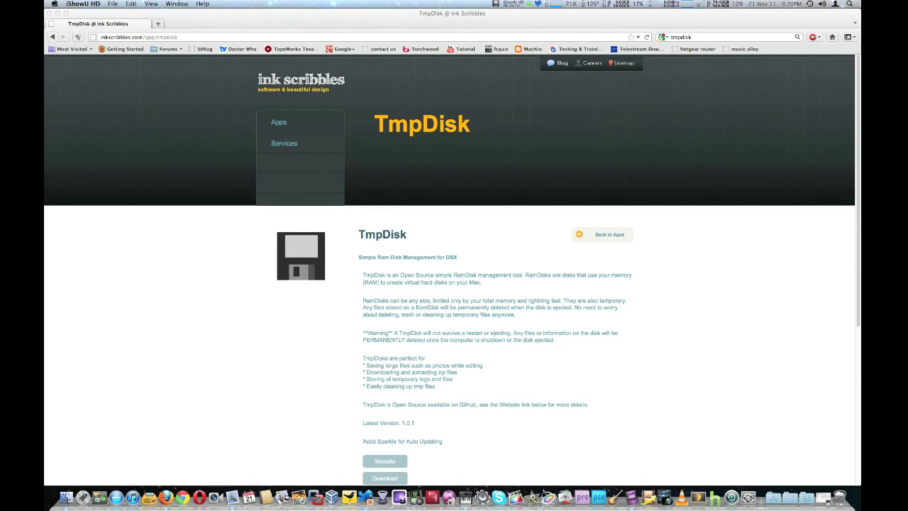